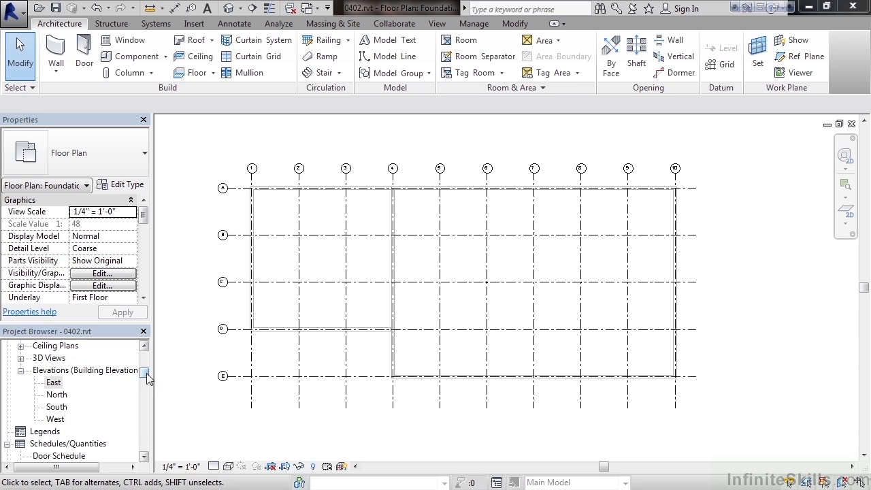
Open the East elevation and zoom to the Foundation, Basement and footing level markers.
double_click(51, 386)
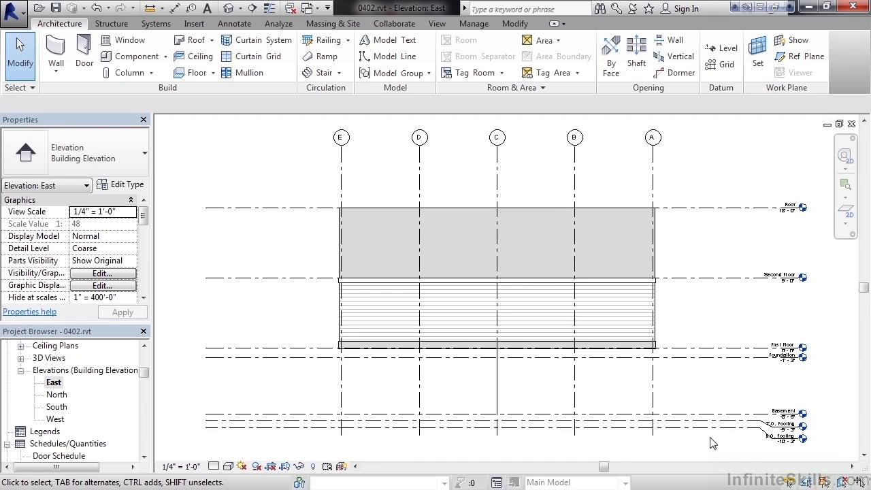
scroll(711, 444, "up", 4)
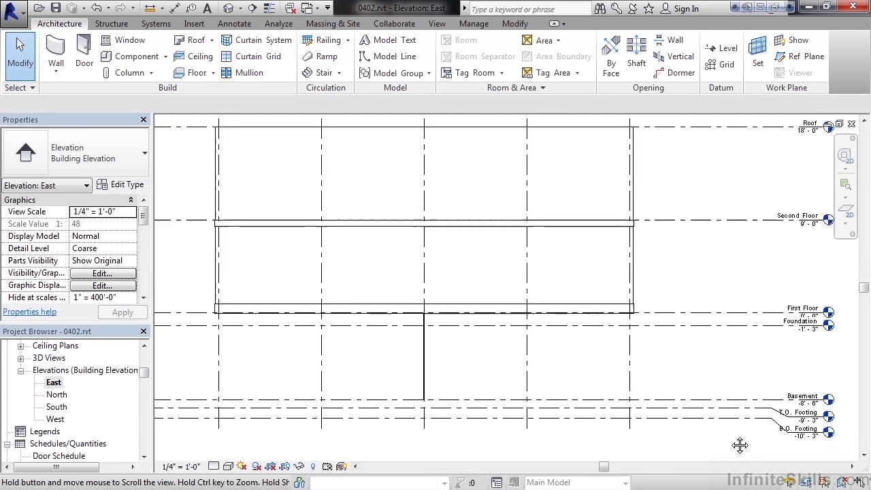
middle_click_drag(731, 439, 696, 403)
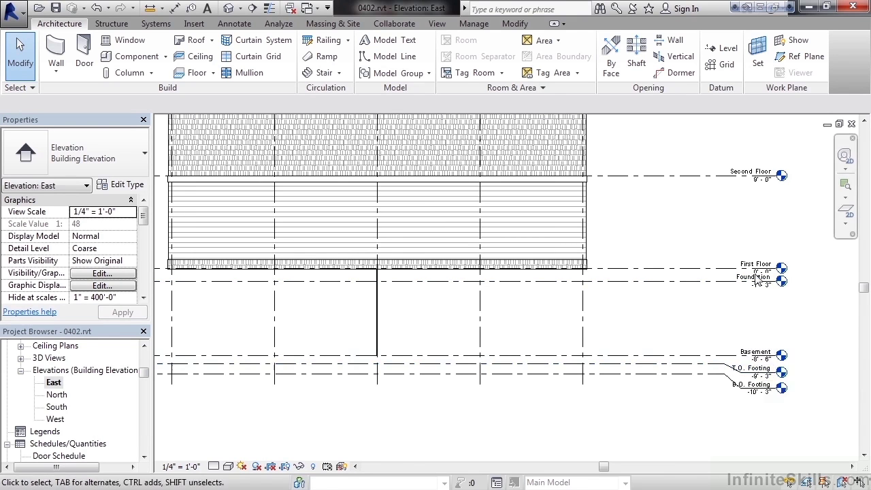
Close the East elevation and switch to the Foundation floor plan.
left_click(851, 125)
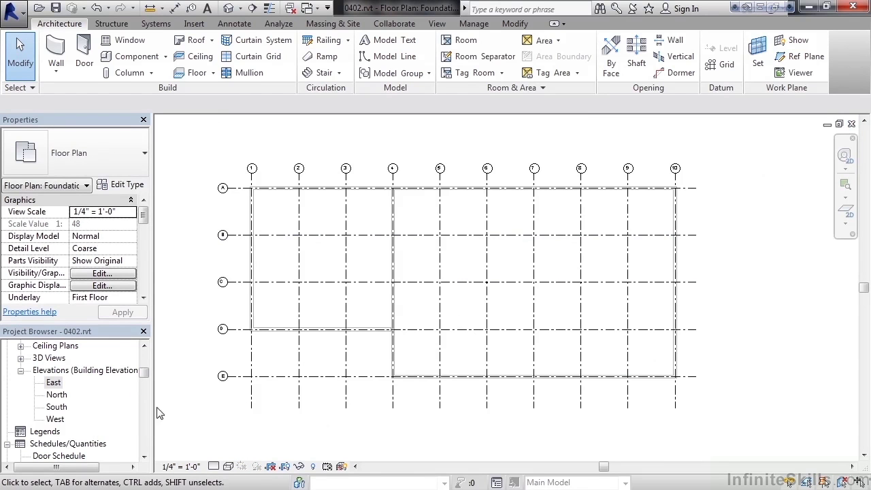
left_click_drag(142, 373, 146, 361)
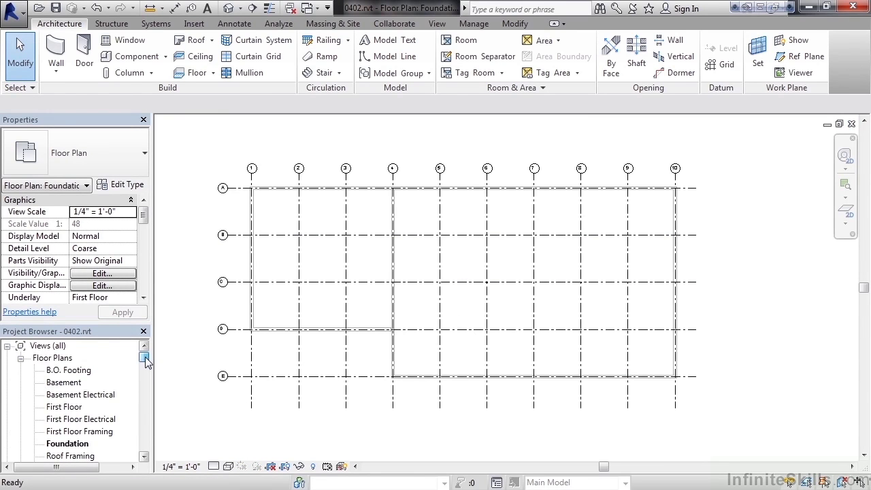
left_click(68, 443)
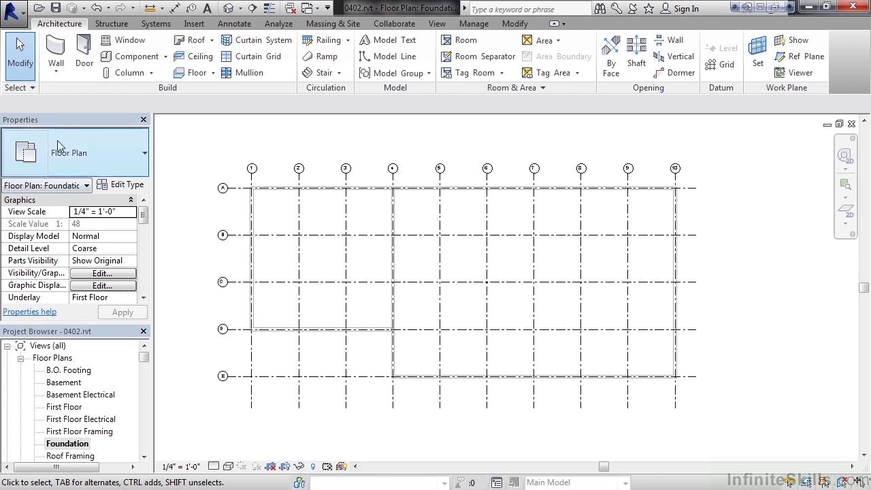
Start a structural wall and select the Foundation - 12" Concrete wall type.
left_click(55, 74)
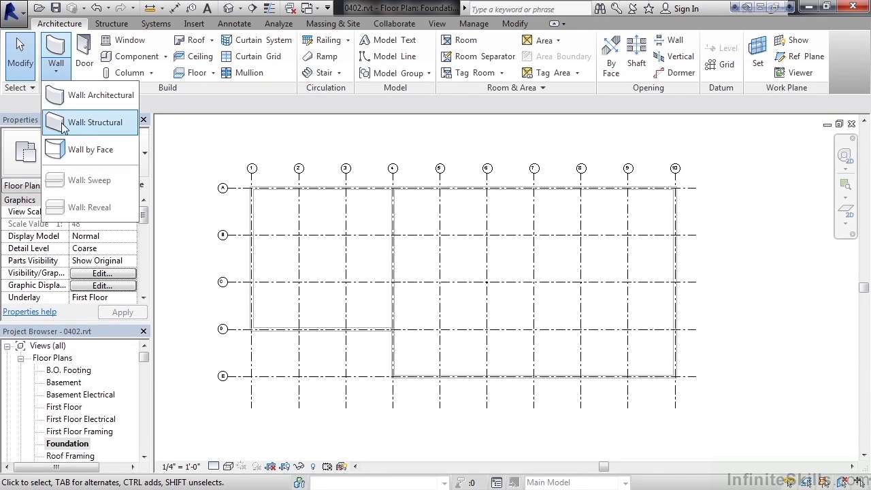
left_click(94, 123)
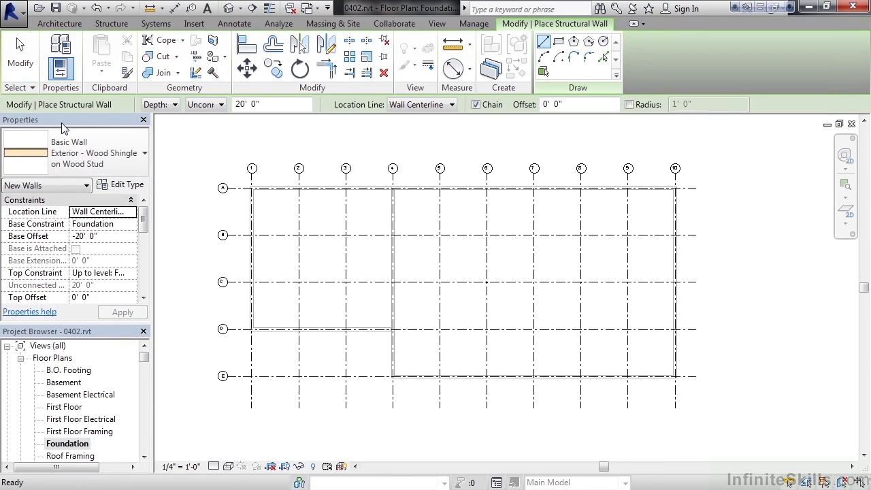
left_click(104, 155)
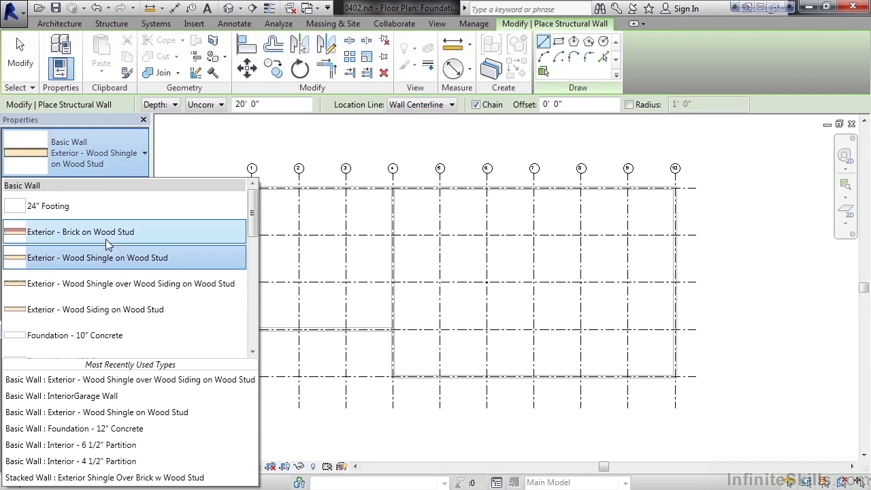
scroll(105, 239, "down", 1)
scroll(106, 239, "down", 1)
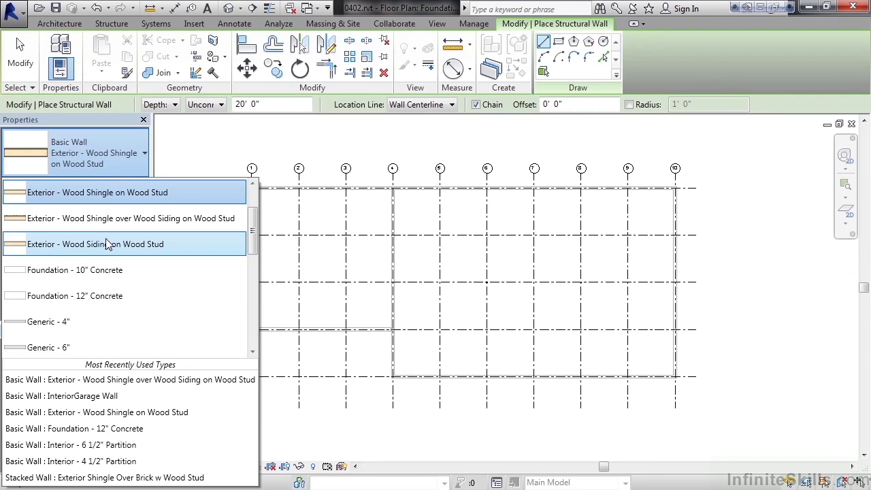
left_click(99, 296)
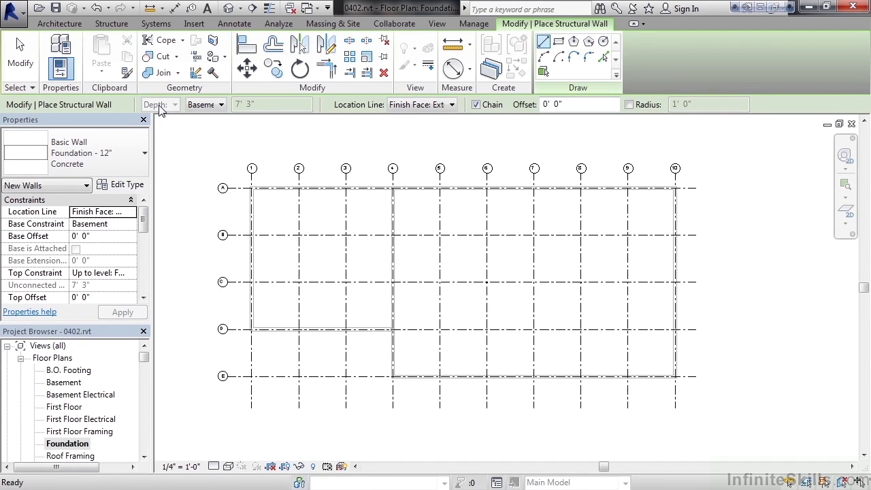
Set the wall depth to T.O. Footing with a Finish Face: Exterior location line.
left_click(213, 107)
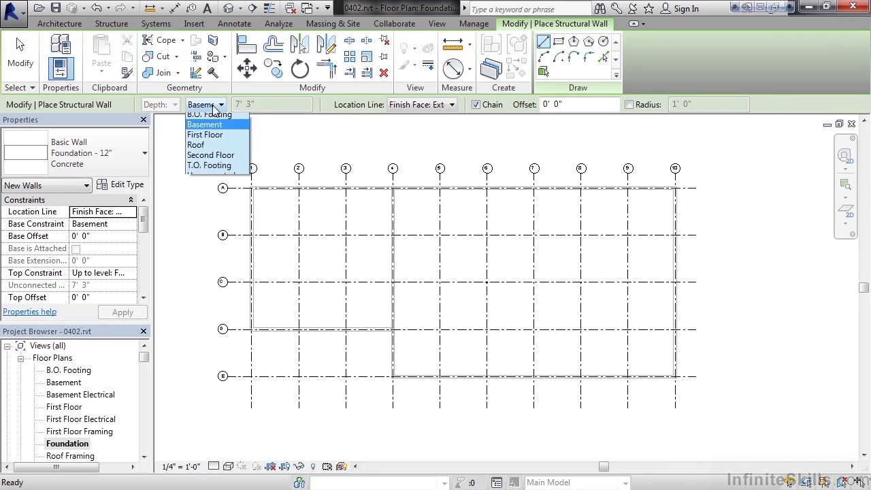
left_click(216, 169)
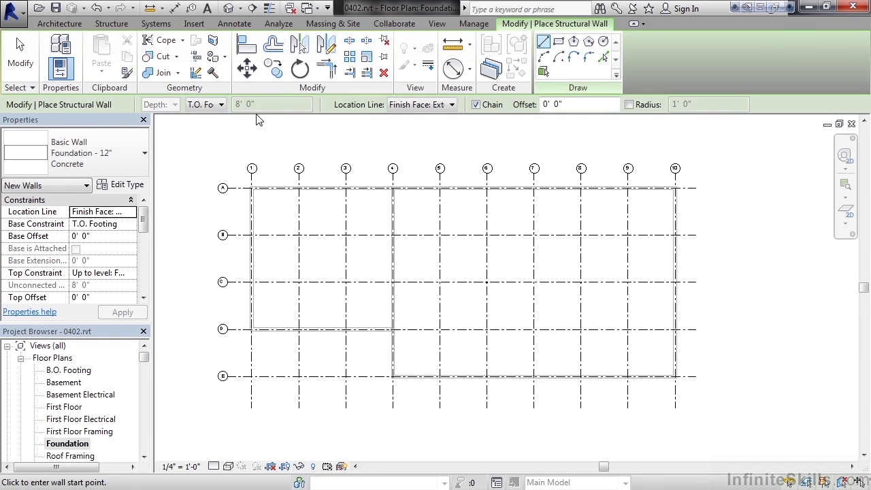
left_click(433, 107)
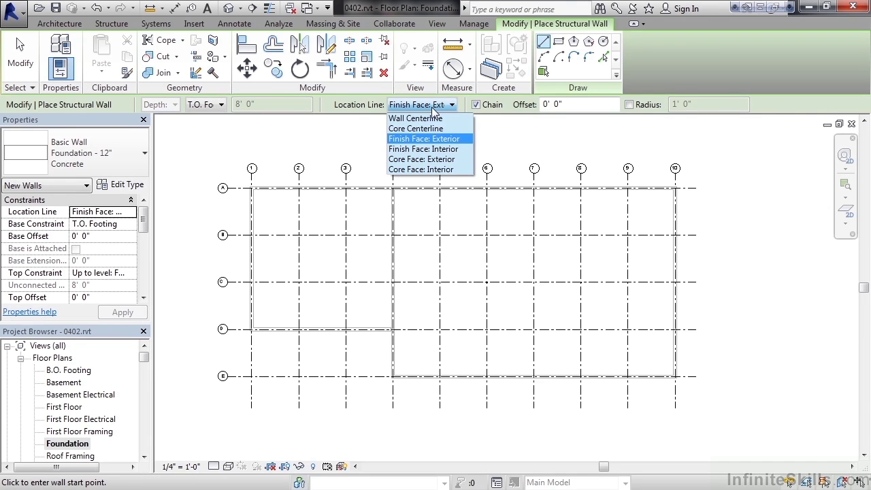
left_click(442, 140)
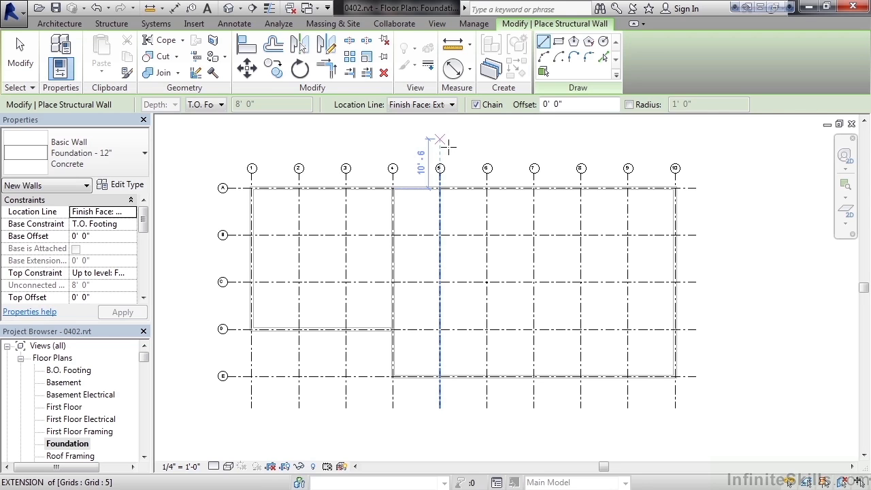
Switch to rectangle drawing and place the first corner at the house wall endpoint.
left_click(555, 45)
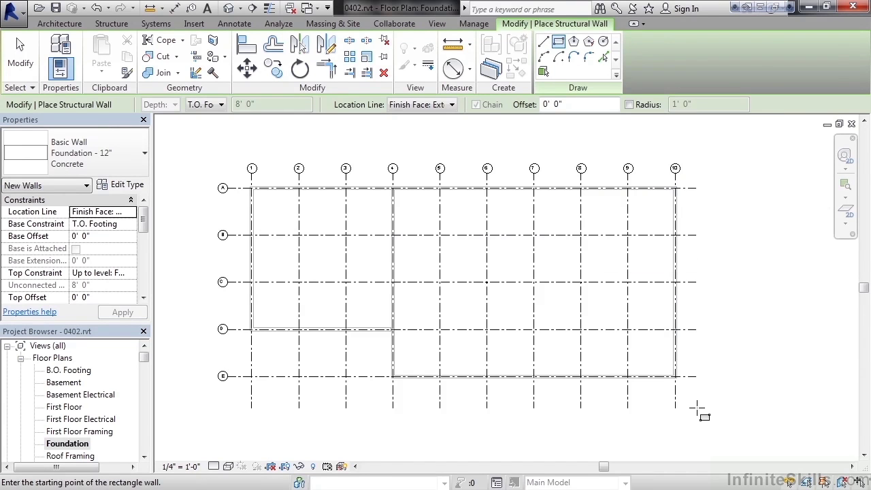
scroll(698, 409, "up", 5)
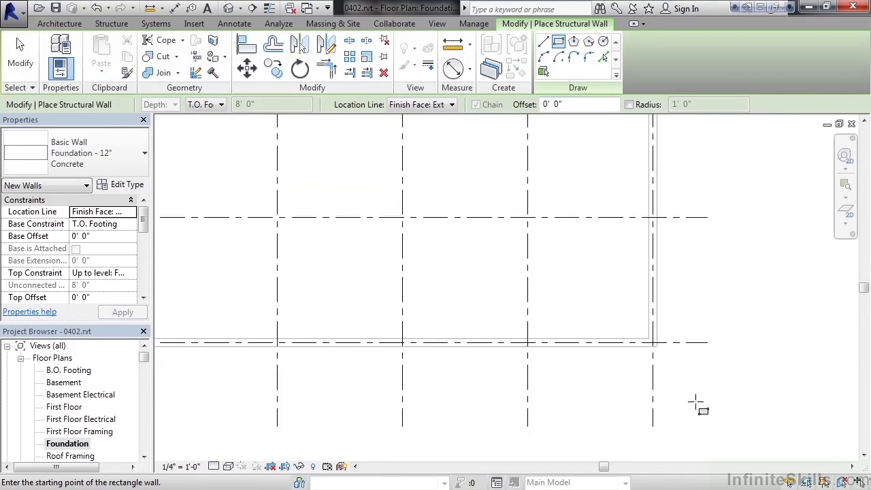
scroll(696, 402, "up", 1)
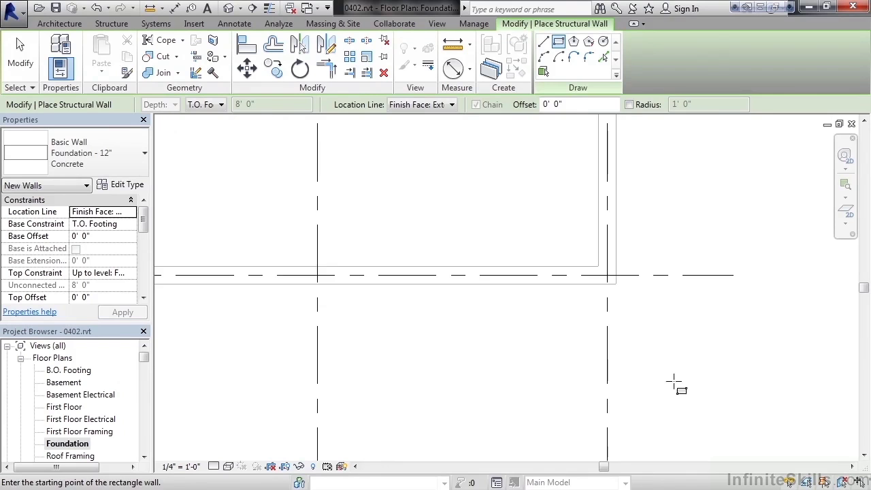
left_click(616, 285)
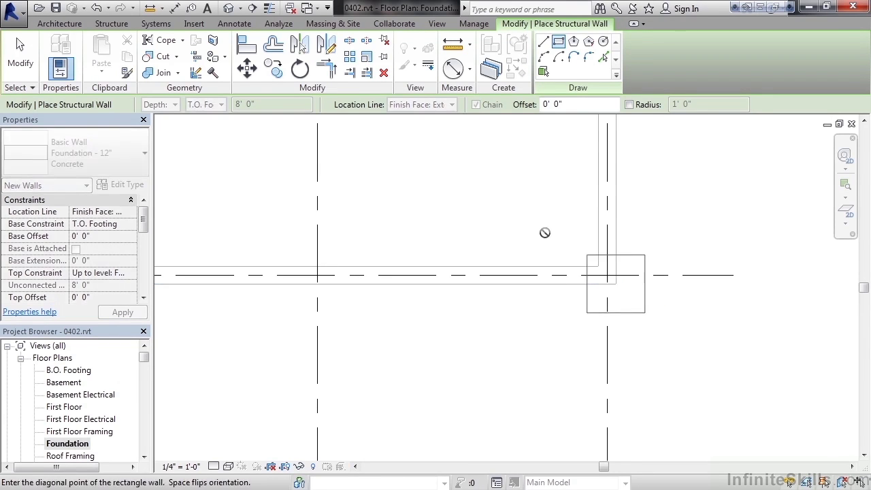
Complete the foundation rectangle at the A/4 corner, spanning grids 4–10 and A–E.
scroll(537, 231, "down", 2)
scroll(536, 226, "down", 2)
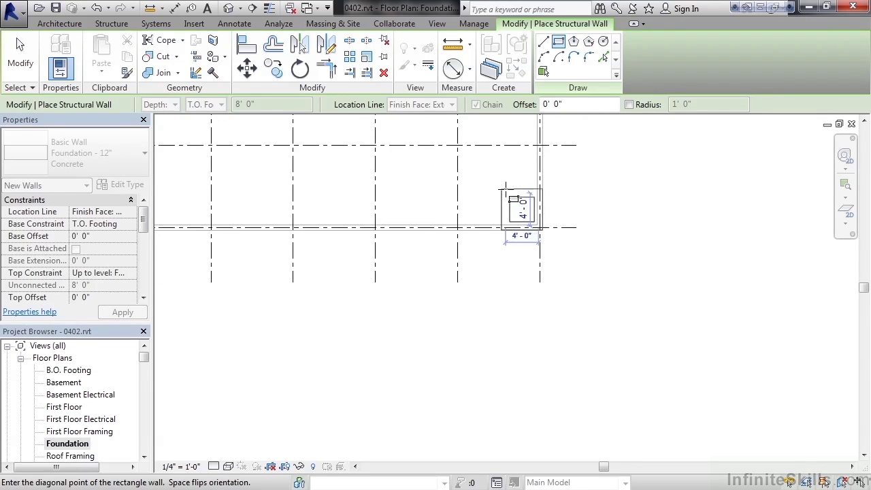
middle_click_drag(523, 211, 701, 381)
scroll(470, 239, "down", 3)
scroll(400, 189, "up", 2)
middle_click_drag(400, 189, 464, 287)
scroll(434, 254, "up", 4)
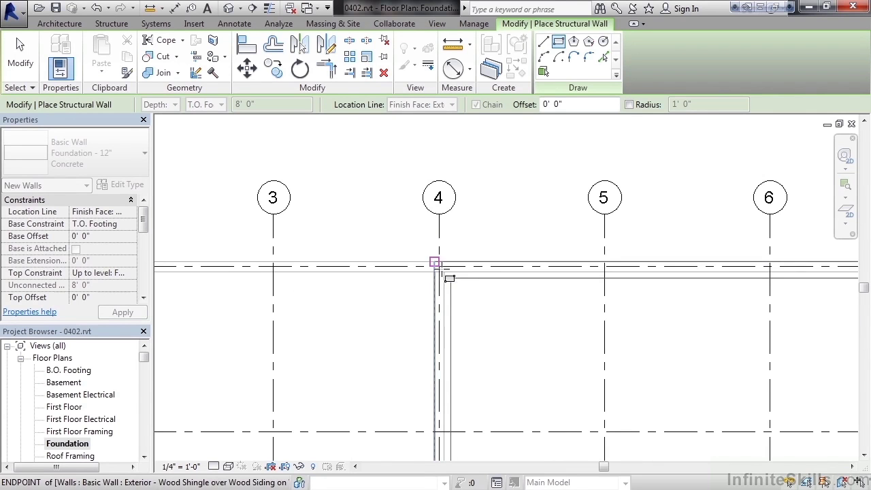
left_click(443, 276)
scroll(501, 284, "down", 3)
scroll(552, 385, "down", 3)
middle_click_drag(578, 405, 542, 260)
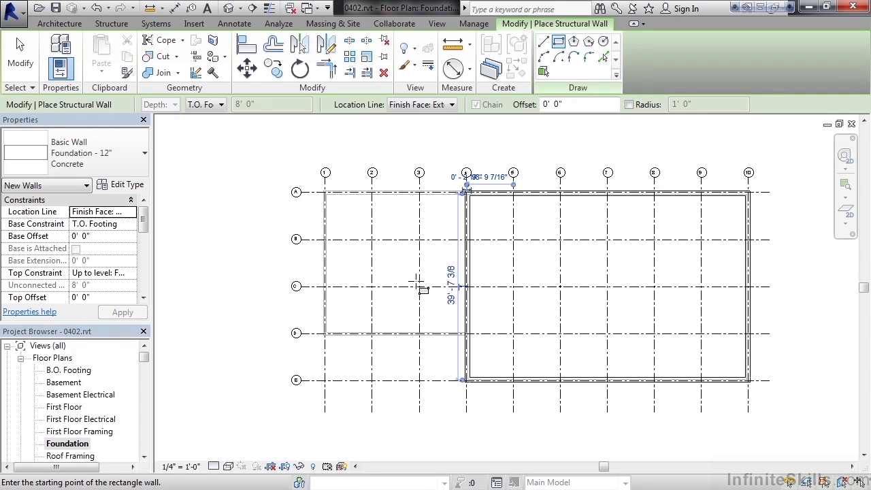
scroll(418, 288, "up", 1)
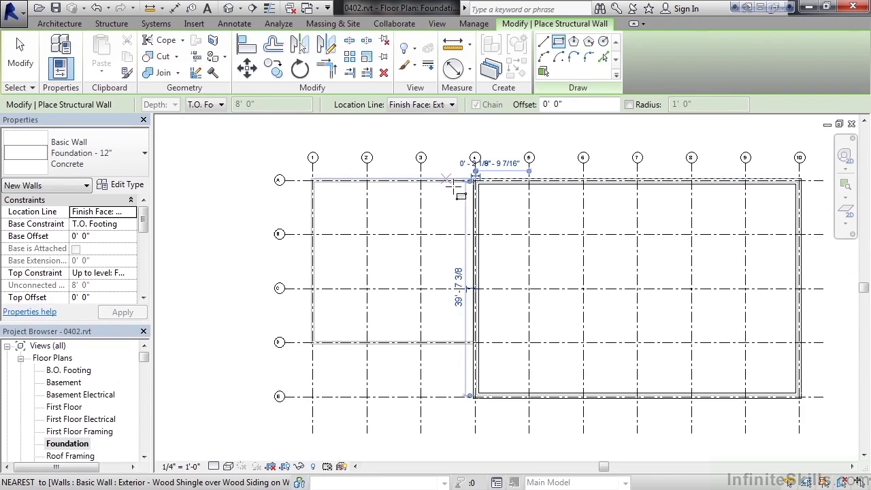
Draw chained foundation walls from the garage corner along grid D, then up grid 1 to A/1.
left_click(543, 41)
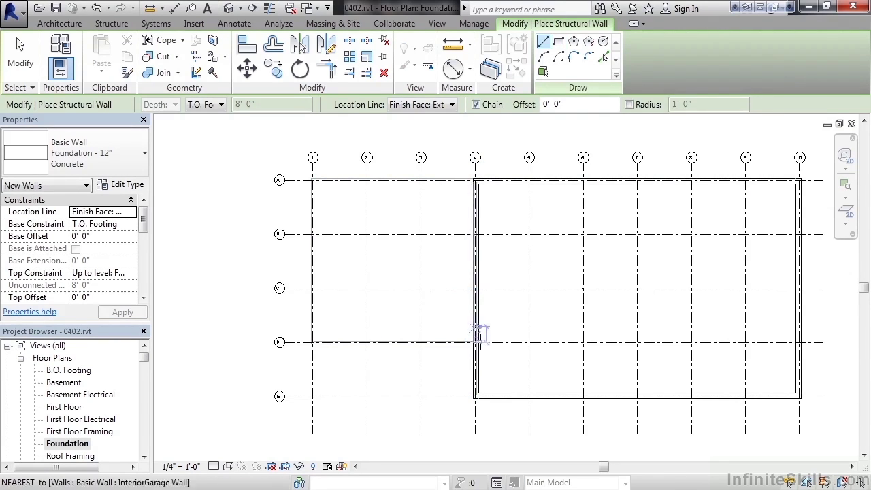
scroll(472, 358, "up", 2)
scroll(473, 358, "up", 4)
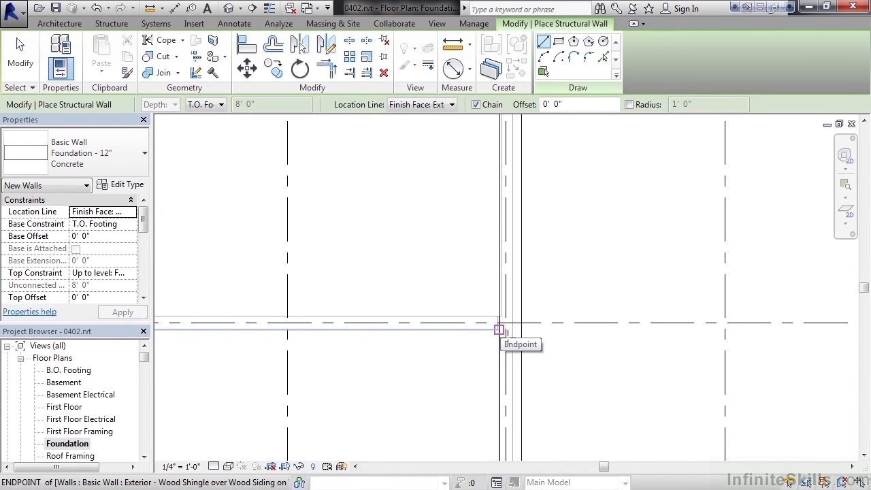
left_click(499, 330)
scroll(287, 344, "down", 1)
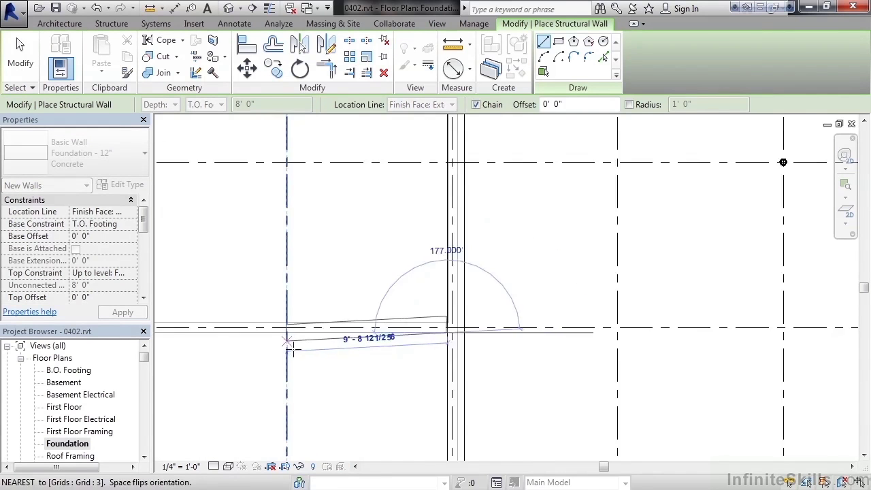
scroll(289, 345, "down", 1)
middle_click_drag(292, 345, 626, 369)
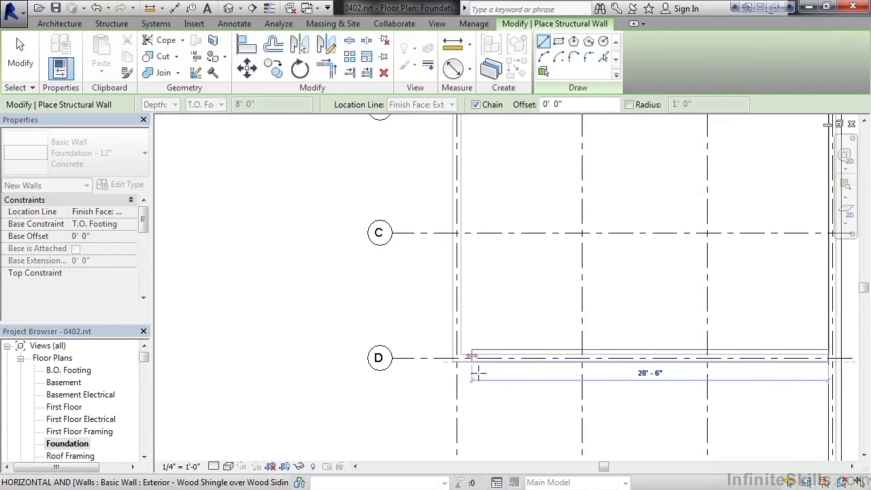
left_click(454, 359)
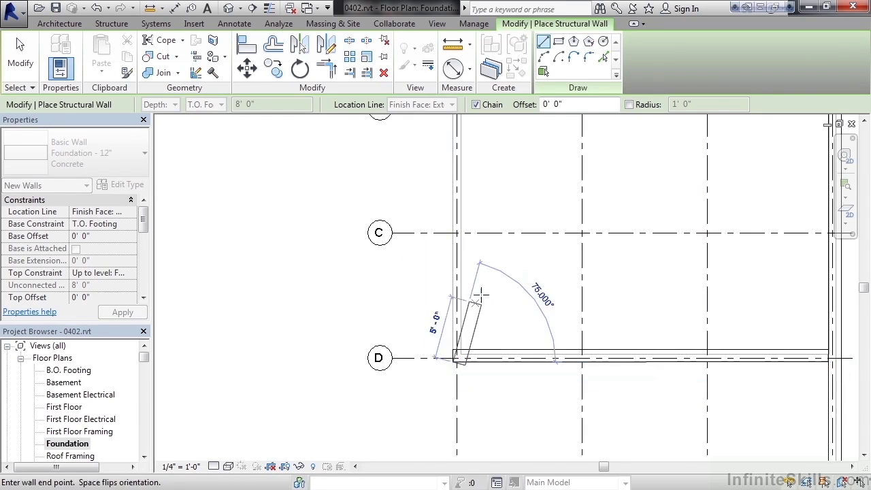
middle_click_drag(460, 194, 498, 463)
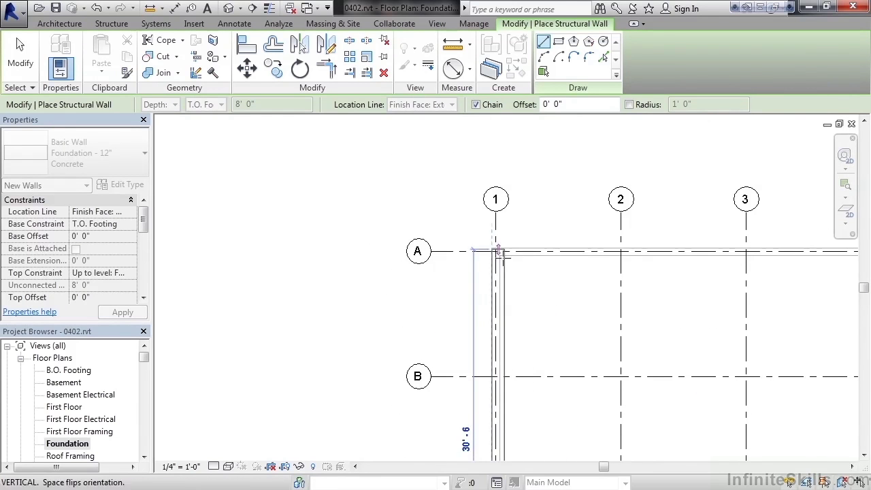
left_click(492, 249)
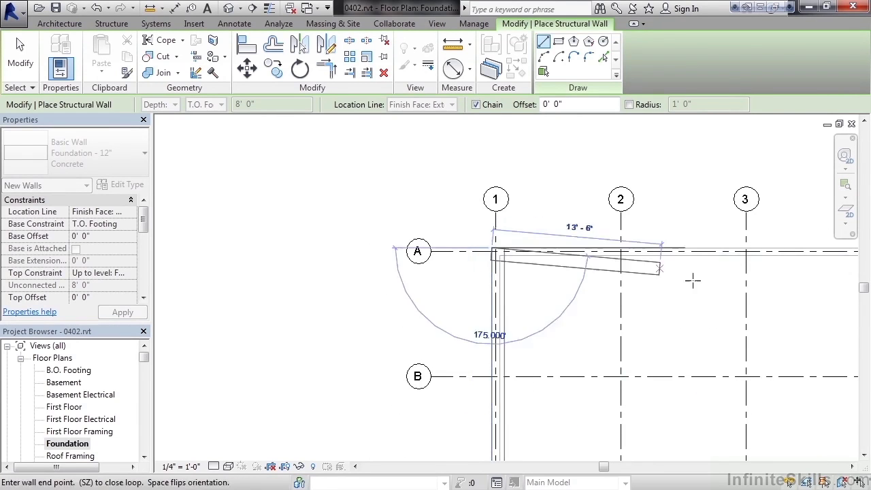
middle_click_drag(700, 282, 219, 348)
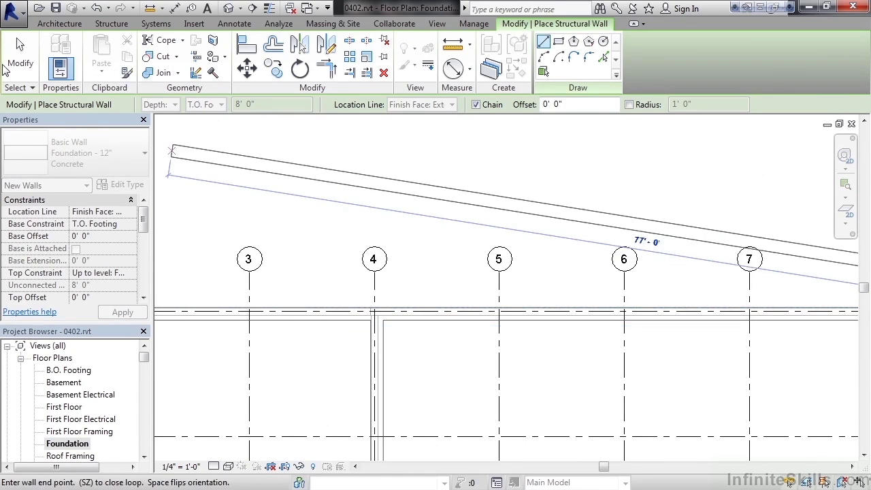
End the wall command, review the full foundation layout, and open the default 3D view.
left_click(20, 54)
scroll(516, 377, "down", 4)
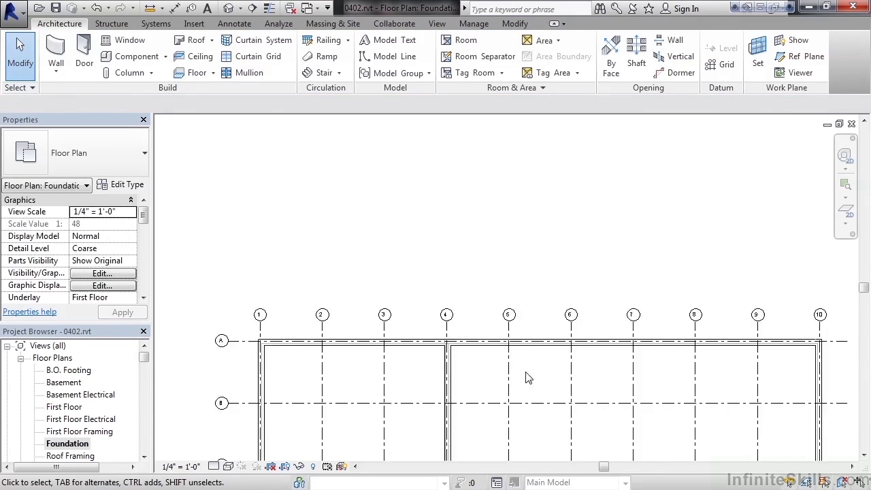
middle_click_drag(579, 399, 569, 246)
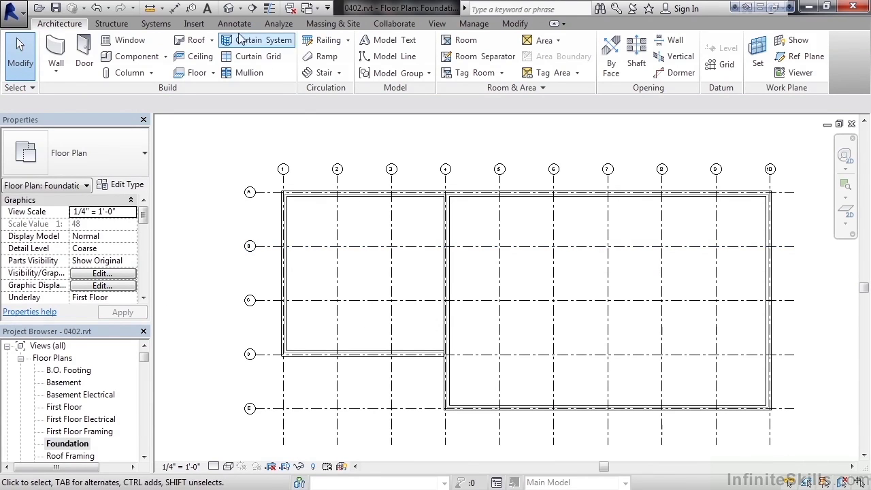
left_click(228, 8)
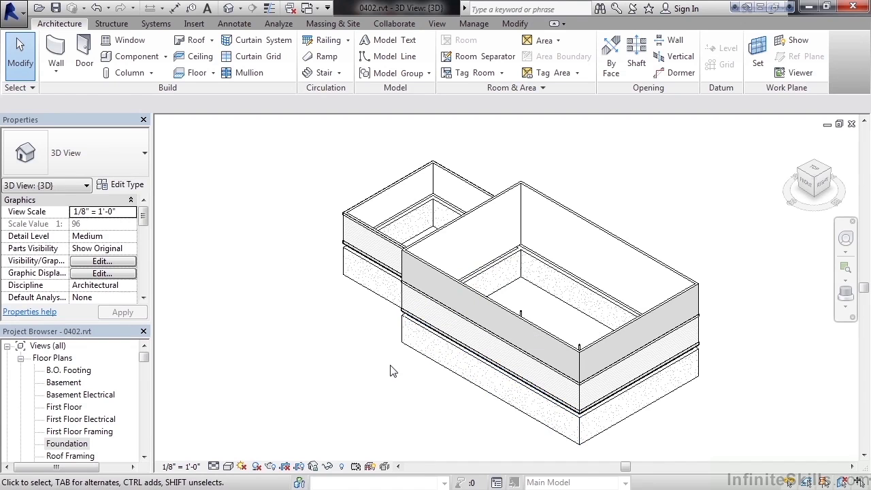
Close the 3D view to return to the Foundation floor plan.
left_click(851, 124)
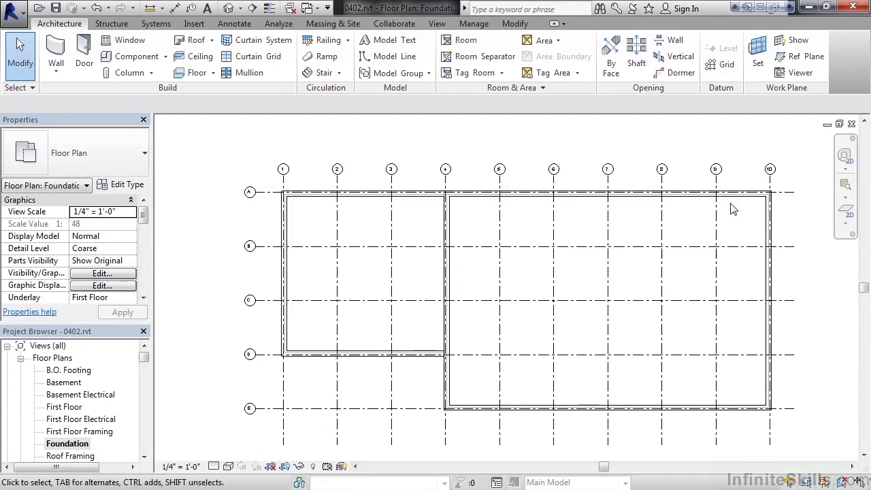